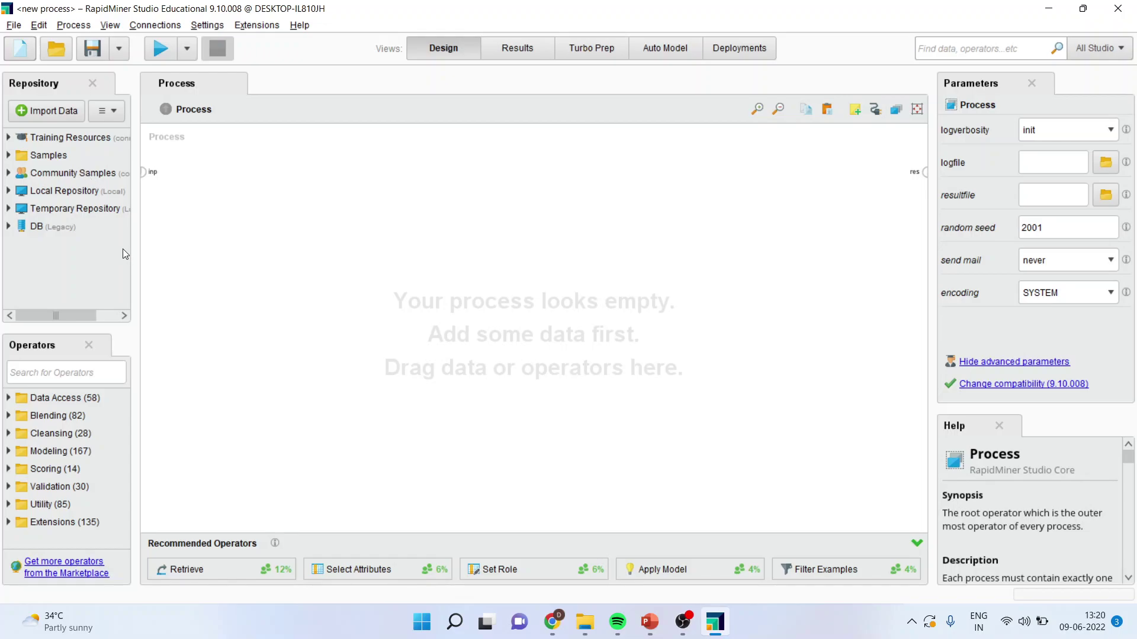
- Add heart1 from Local Repository > data, connect its output to res, and run the process
click(9, 191)
click(21, 226)
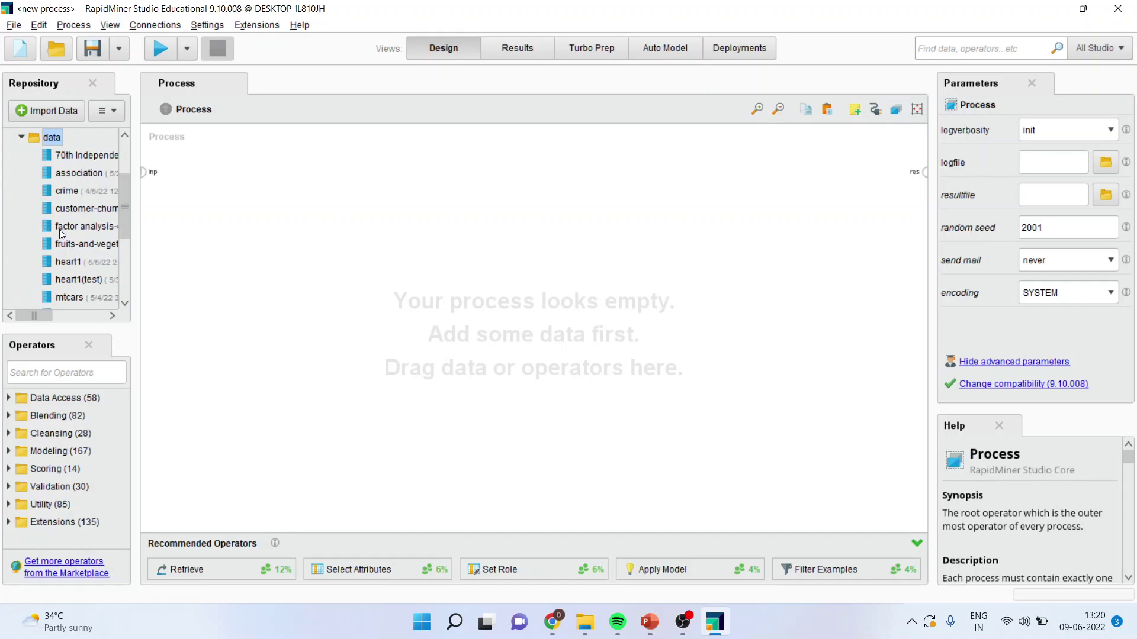
drag(77, 262, 237, 168)
click(294, 172)
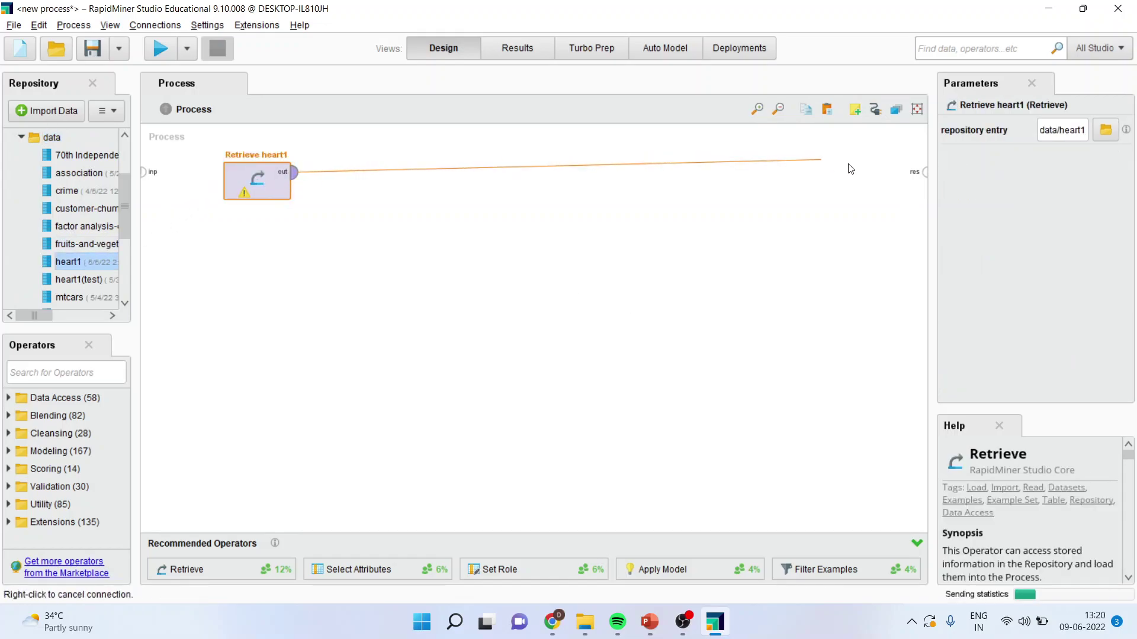
click(924, 171)
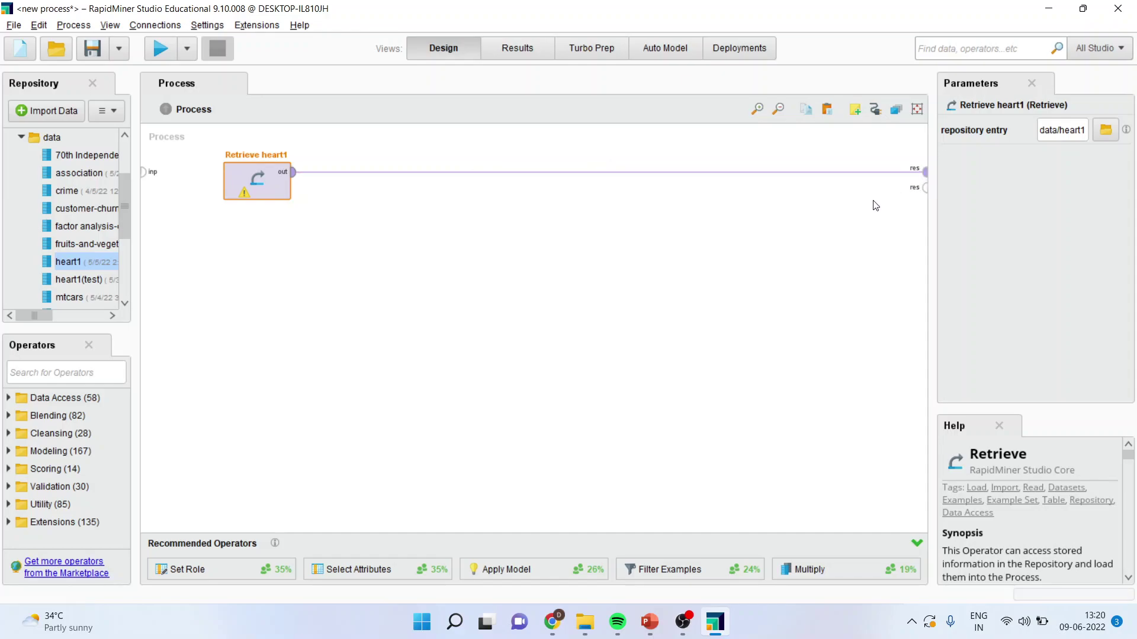
click(159, 51)
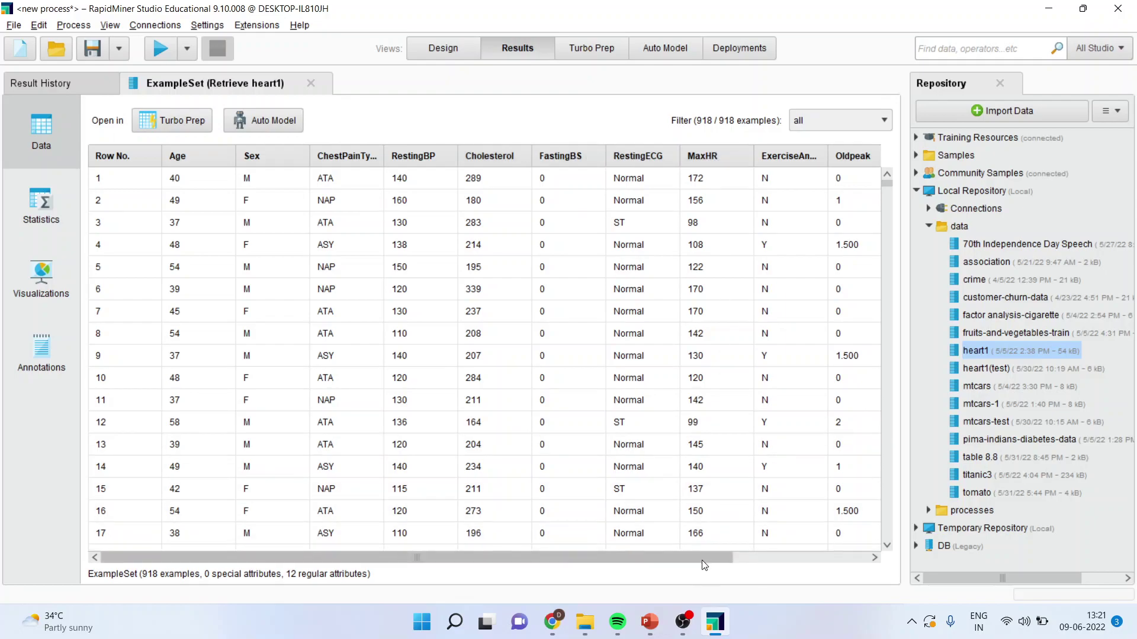
- Scroll the heart1 results right and sort ChestPainType descending so TA rows come first
drag(704, 559, 840, 558)
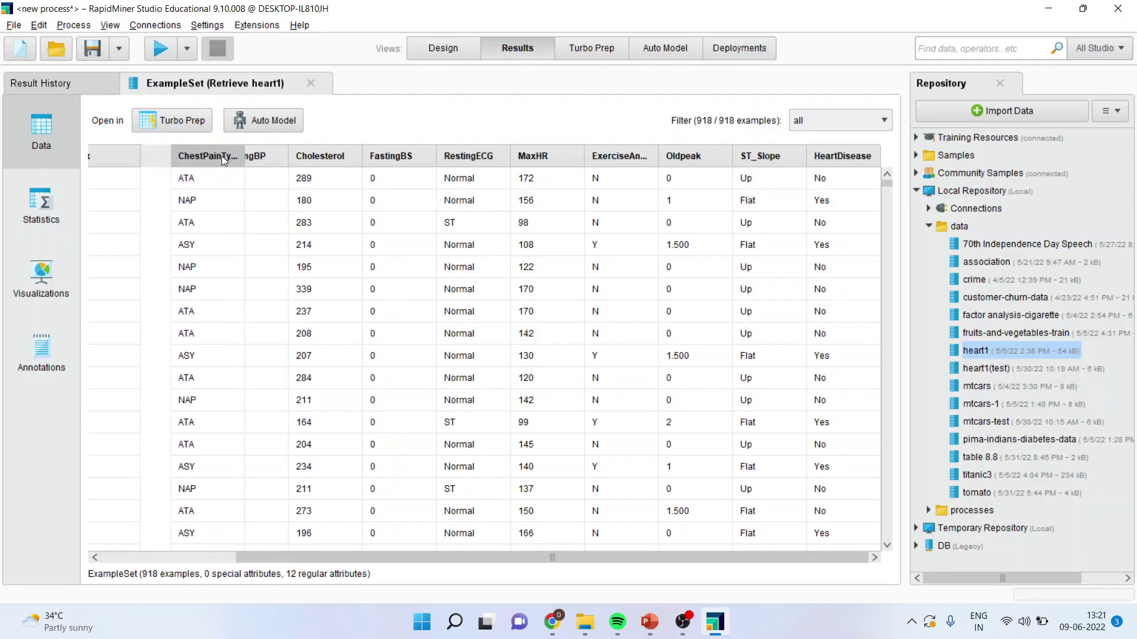
click(203, 155)
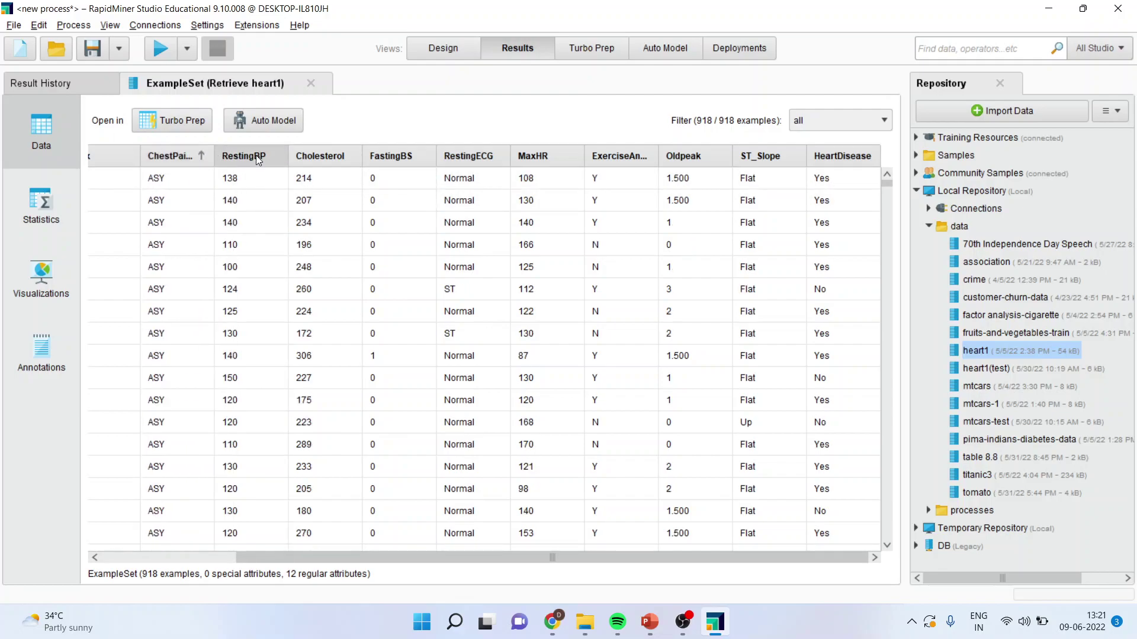
click(201, 157)
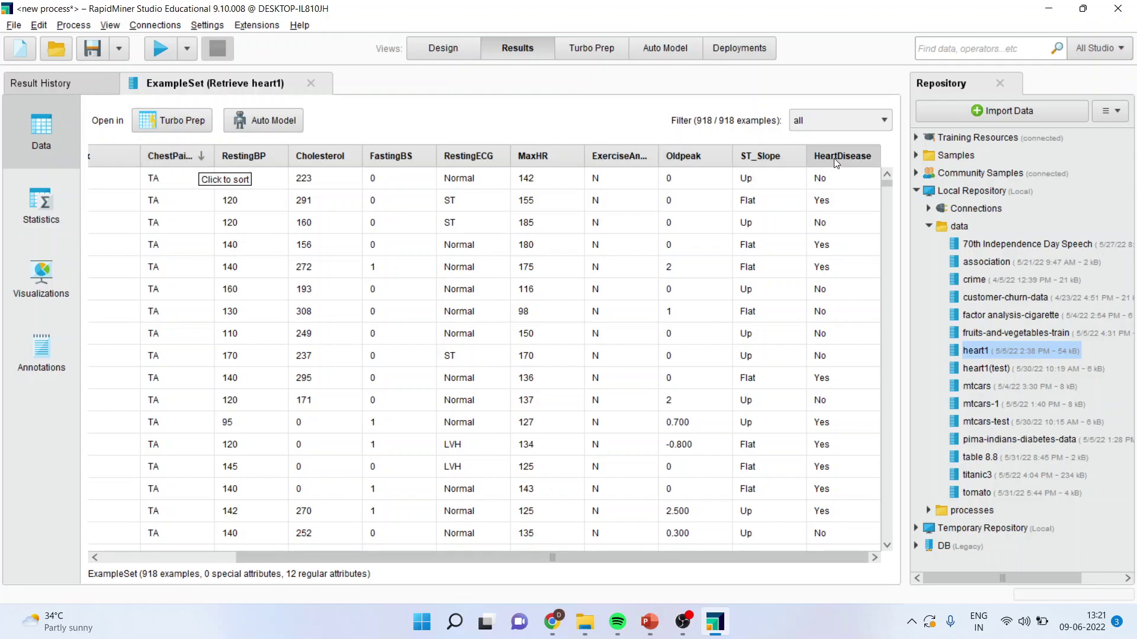
- Back in Design, search 'select' and drop Select Attributes onto the Retrieve-to-res connection
click(435, 51)
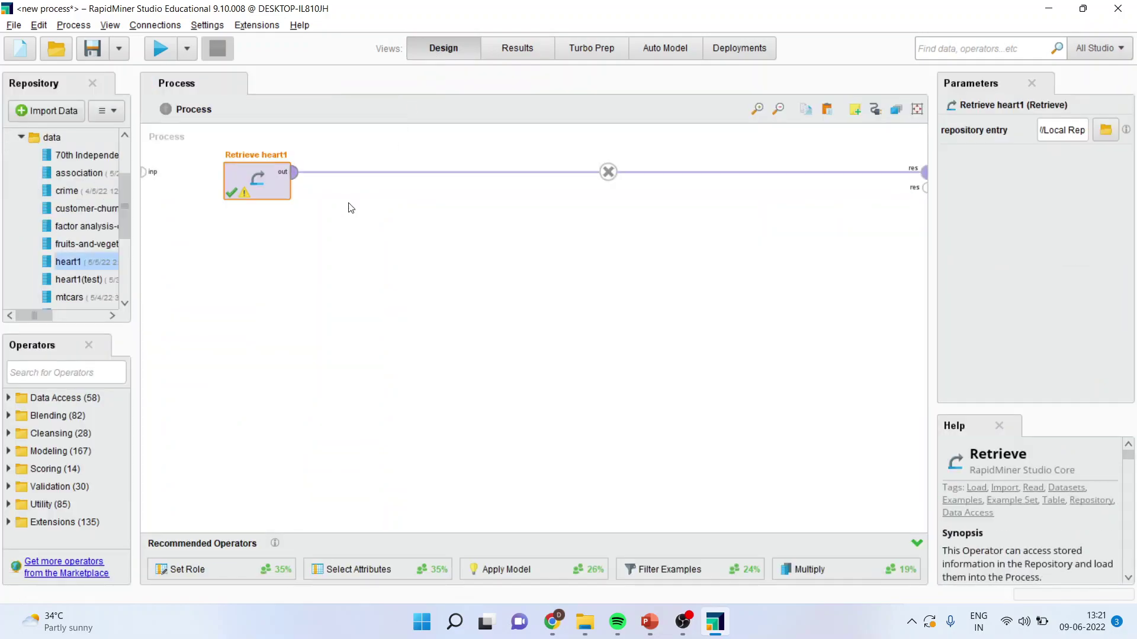
click(86, 372)
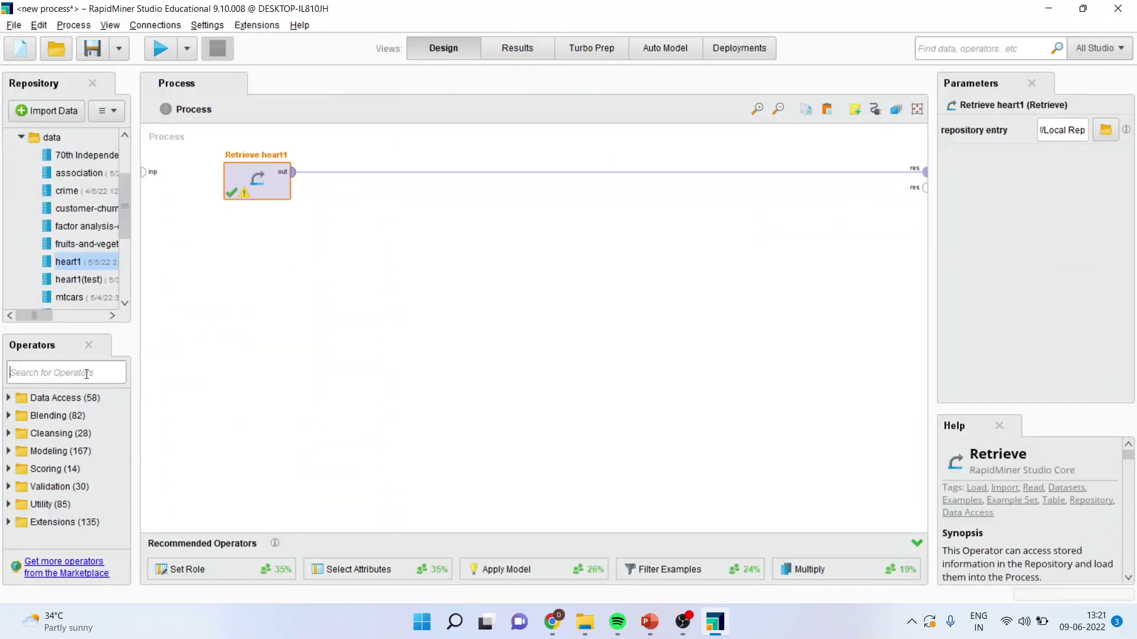
text(select)
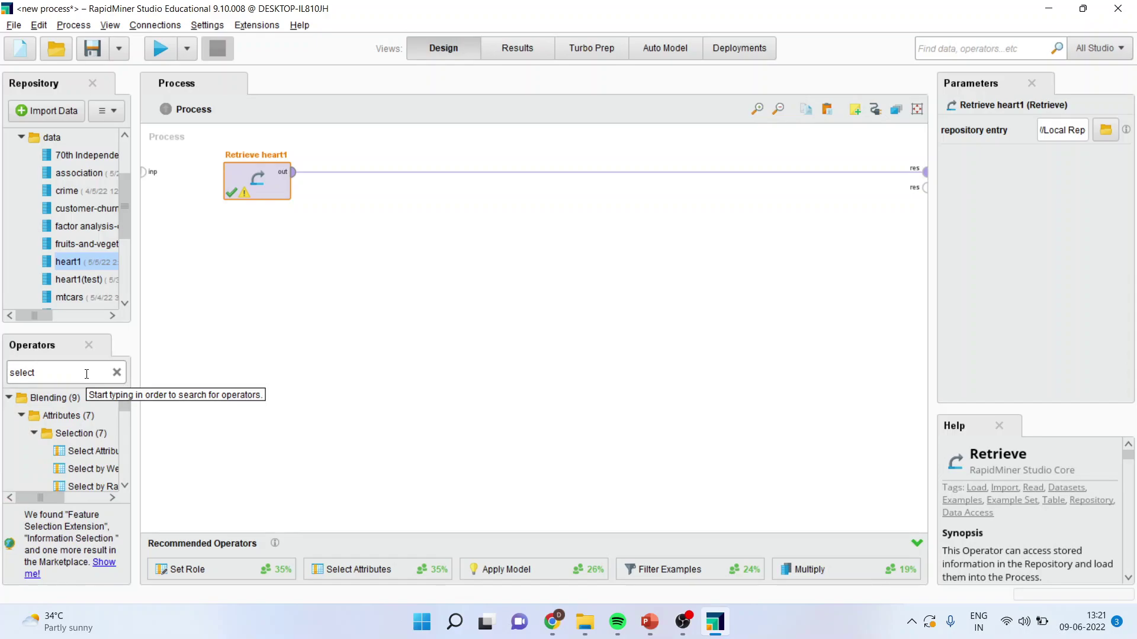
drag(94, 451, 347, 171)
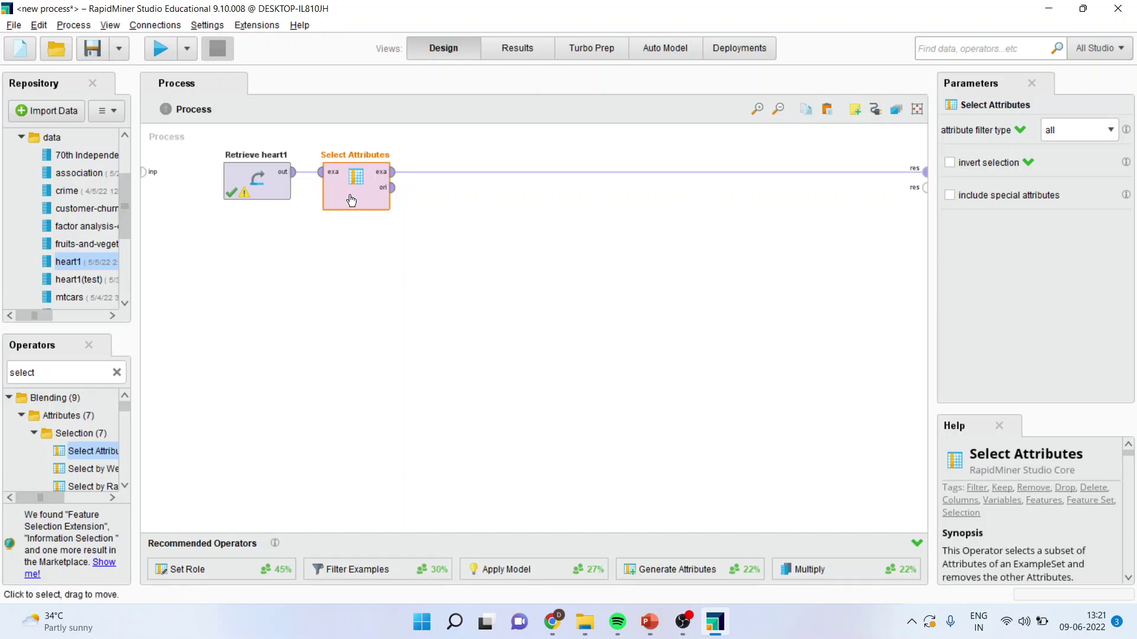
- Set the attribute filter type to subset and add Age, Cholesterol and FastingBS
click(1110, 130)
click(1078, 173)
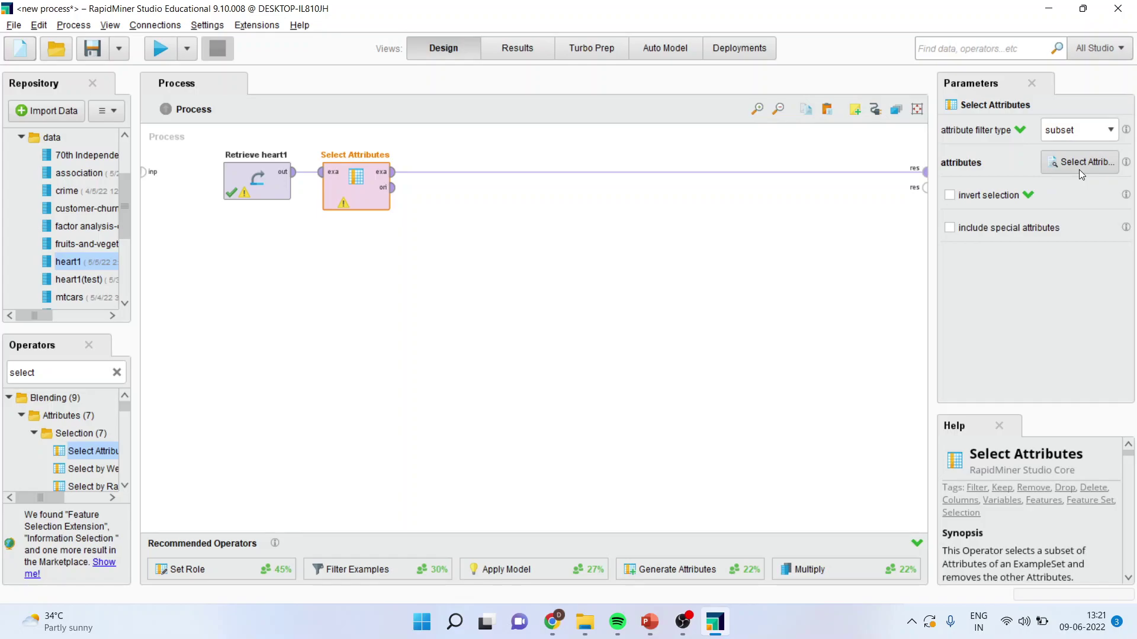
click(1073, 162)
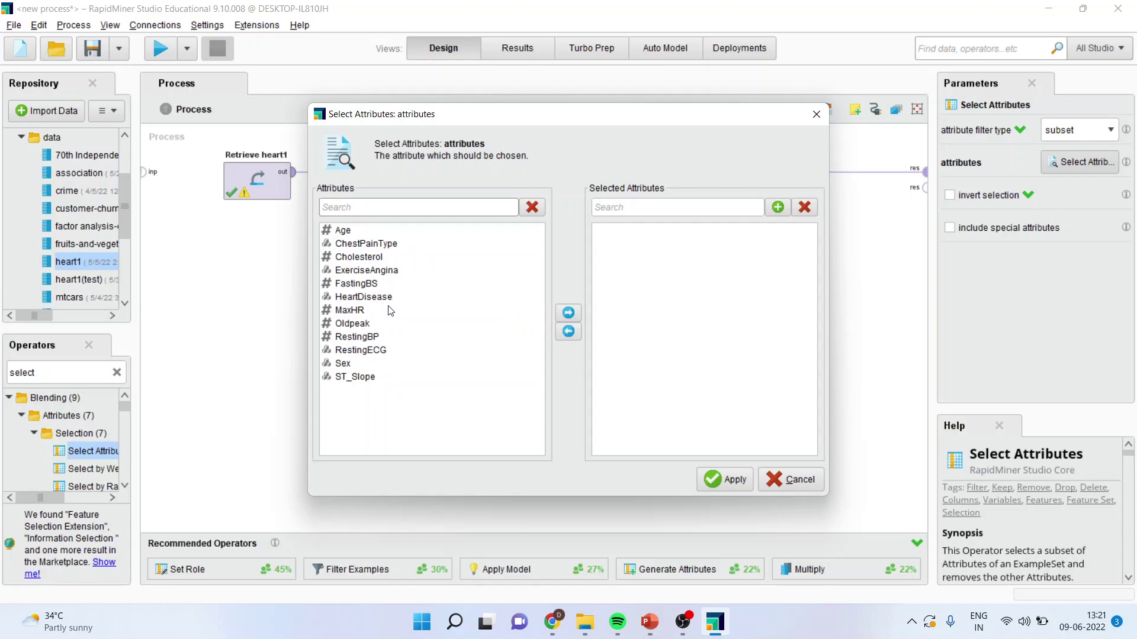
click(337, 231)
click(569, 312)
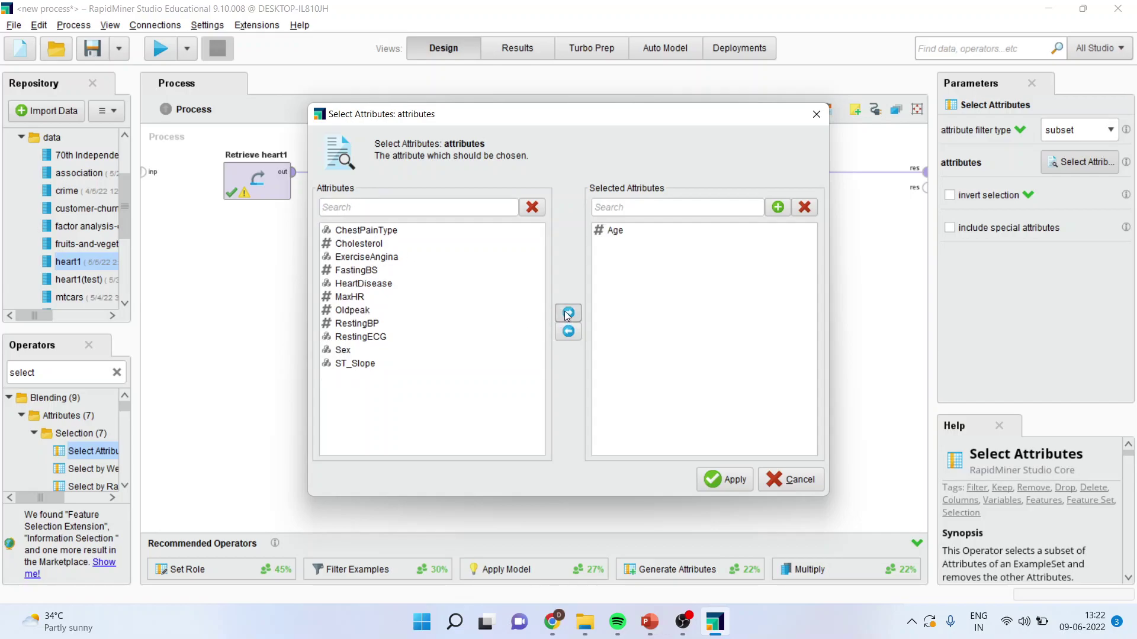
click(374, 244)
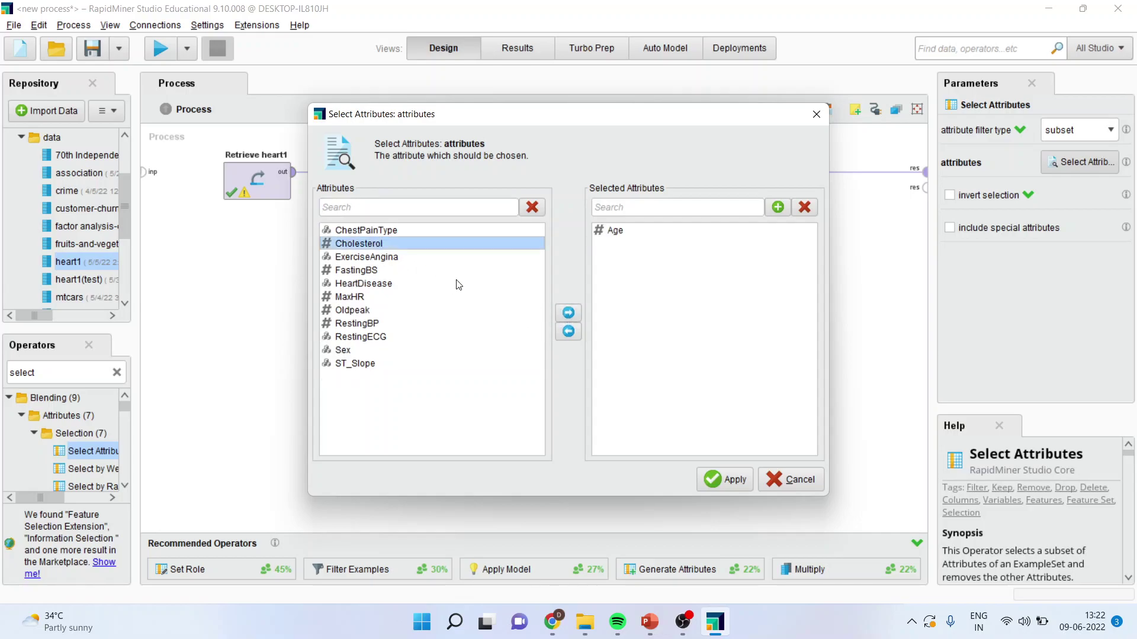
click(568, 313)
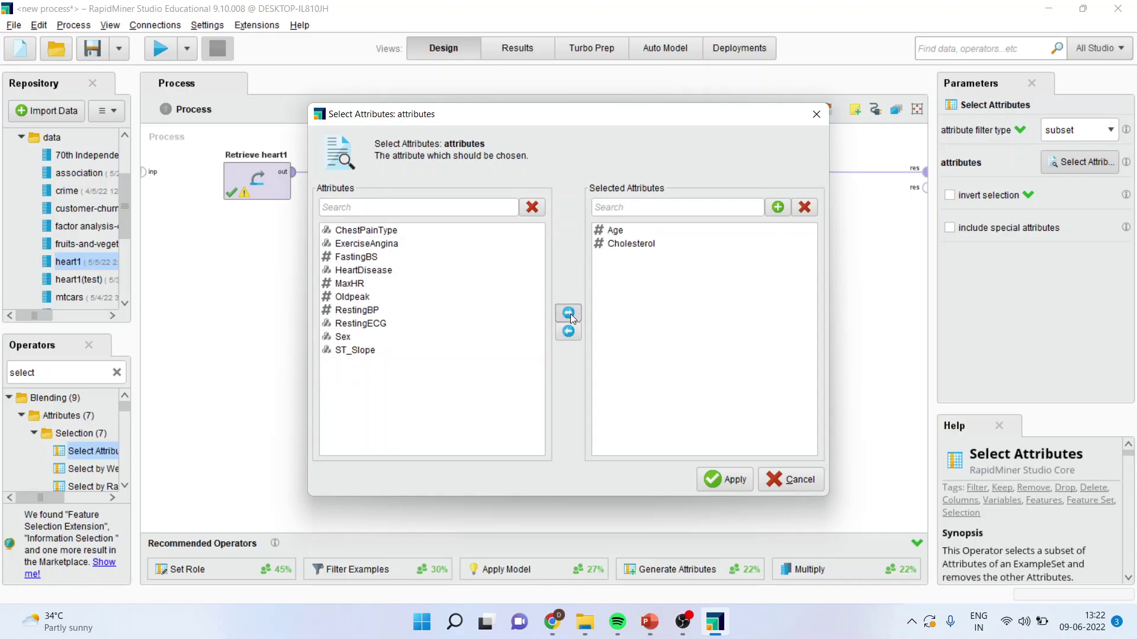
click(373, 256)
click(568, 313)
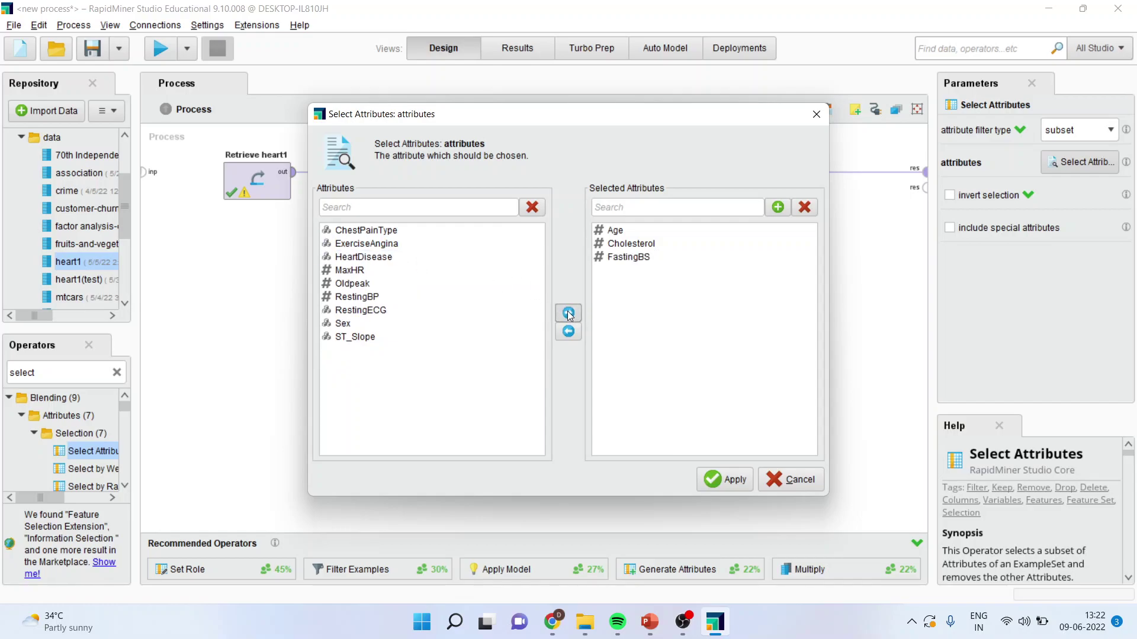
- Add HeartDisease, Oldpeak and RestingBP to the selected attributes and apply
click(386, 259)
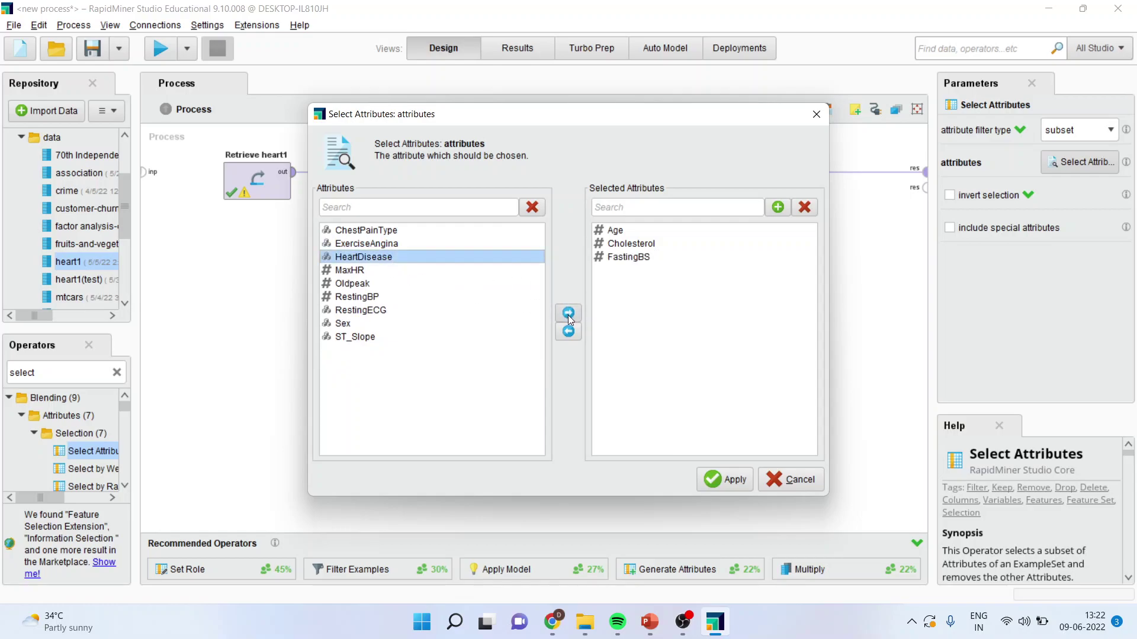
click(569, 315)
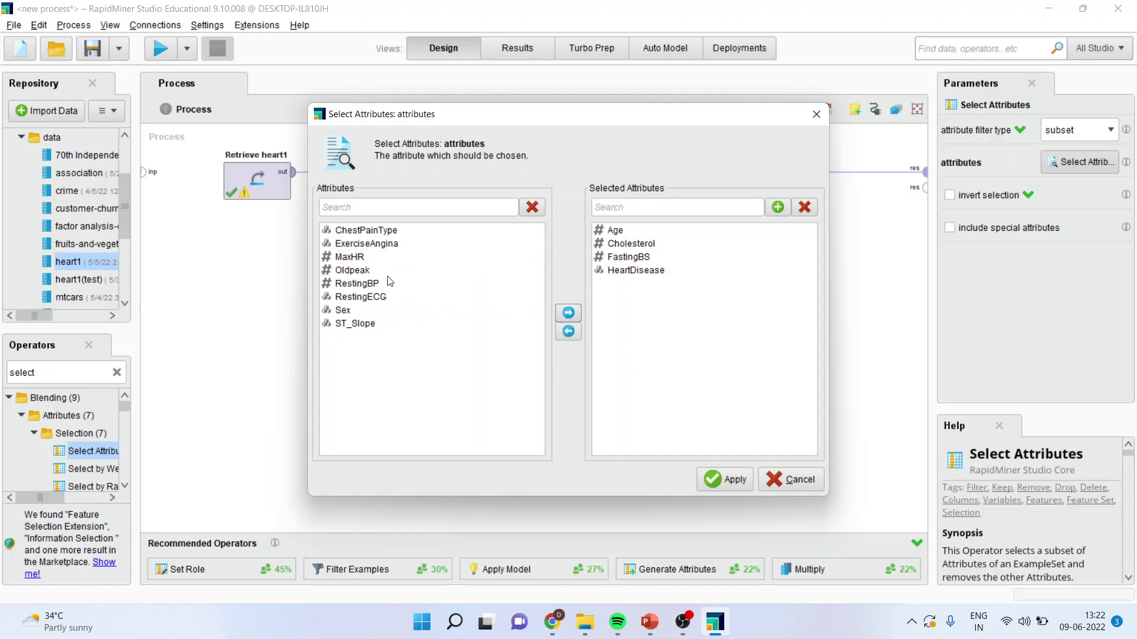
click(368, 270)
click(570, 315)
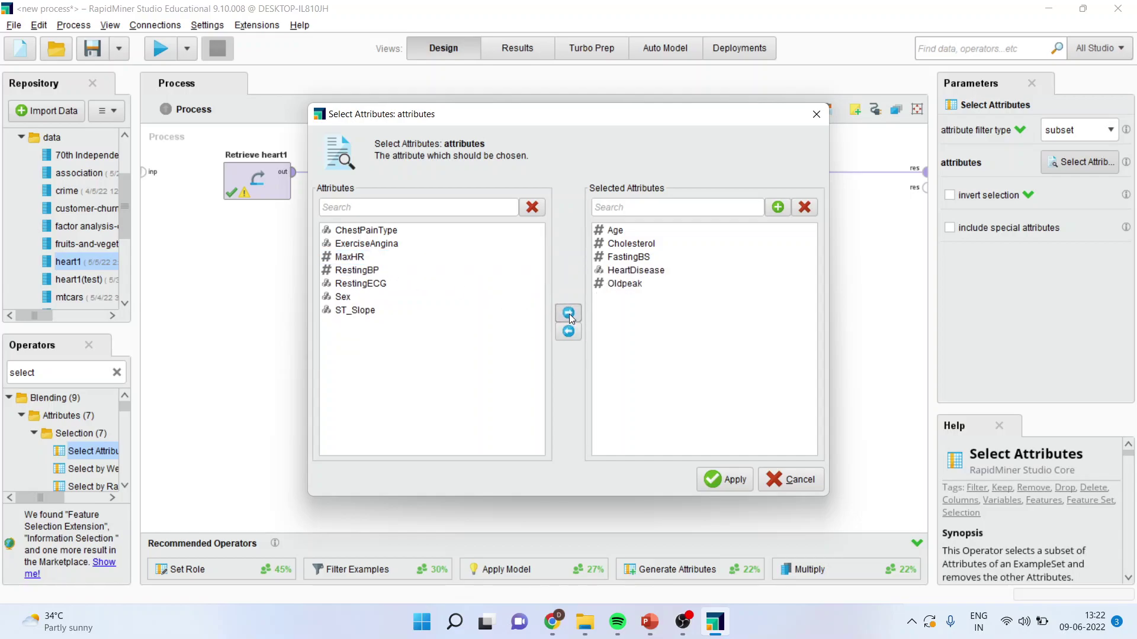
click(367, 271)
click(569, 314)
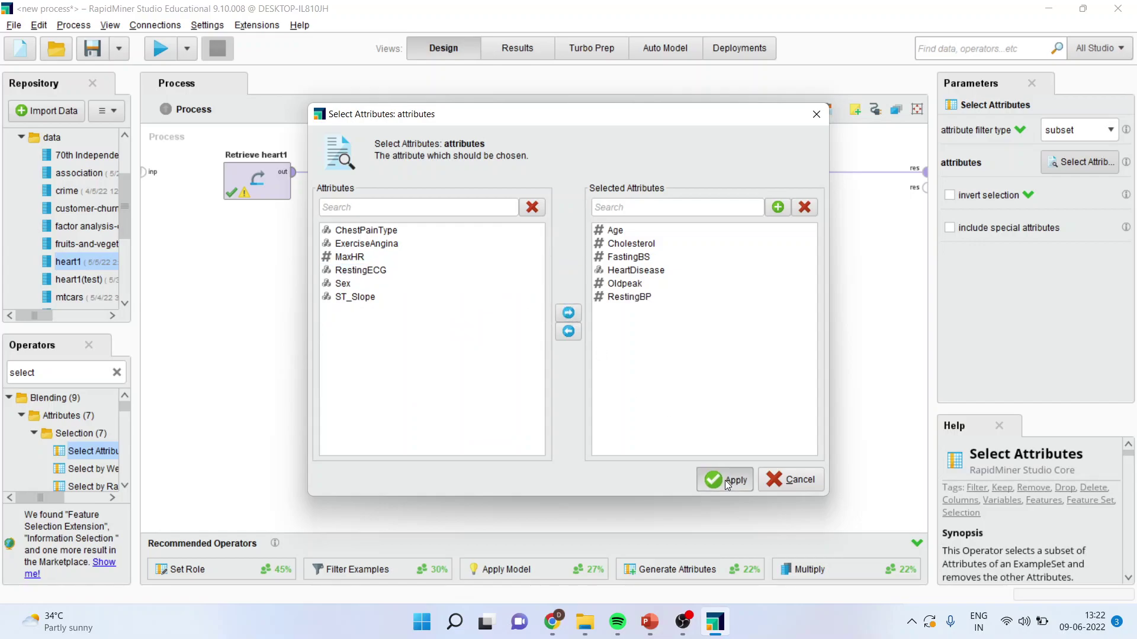
click(724, 479)
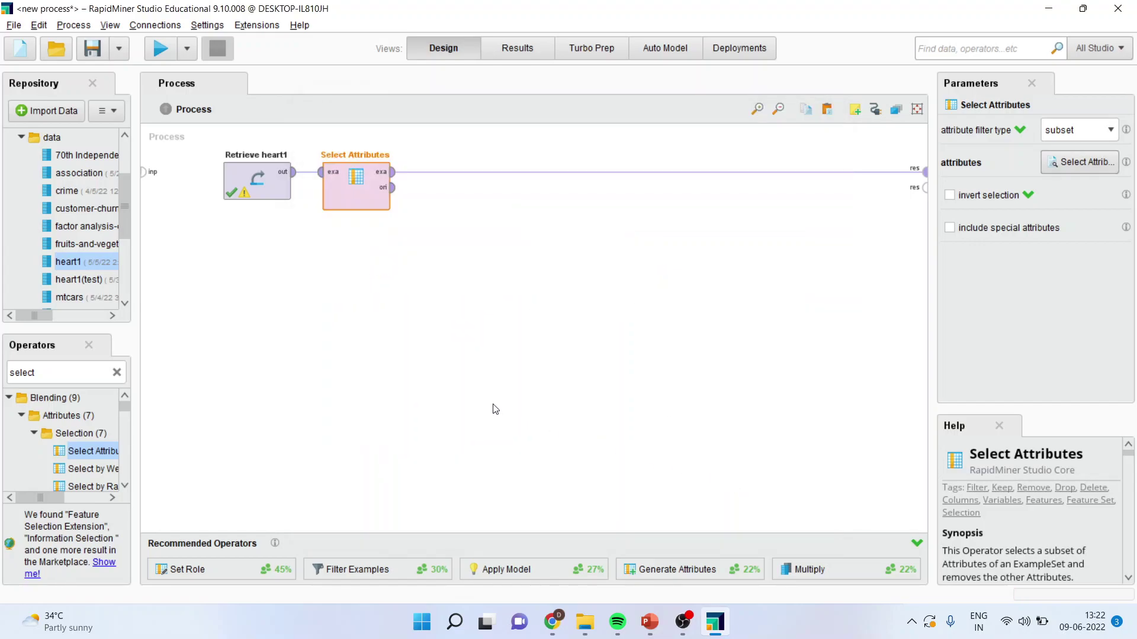
- Search 'set role' and insert Set Role after Select Attributes
click(56, 371)
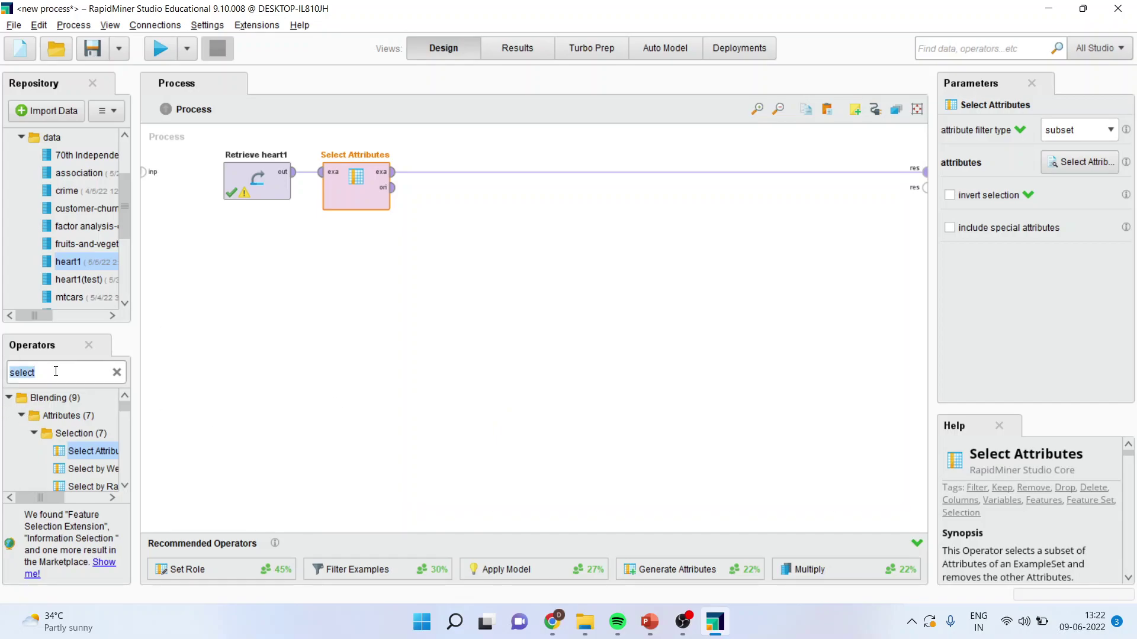
text(set role)
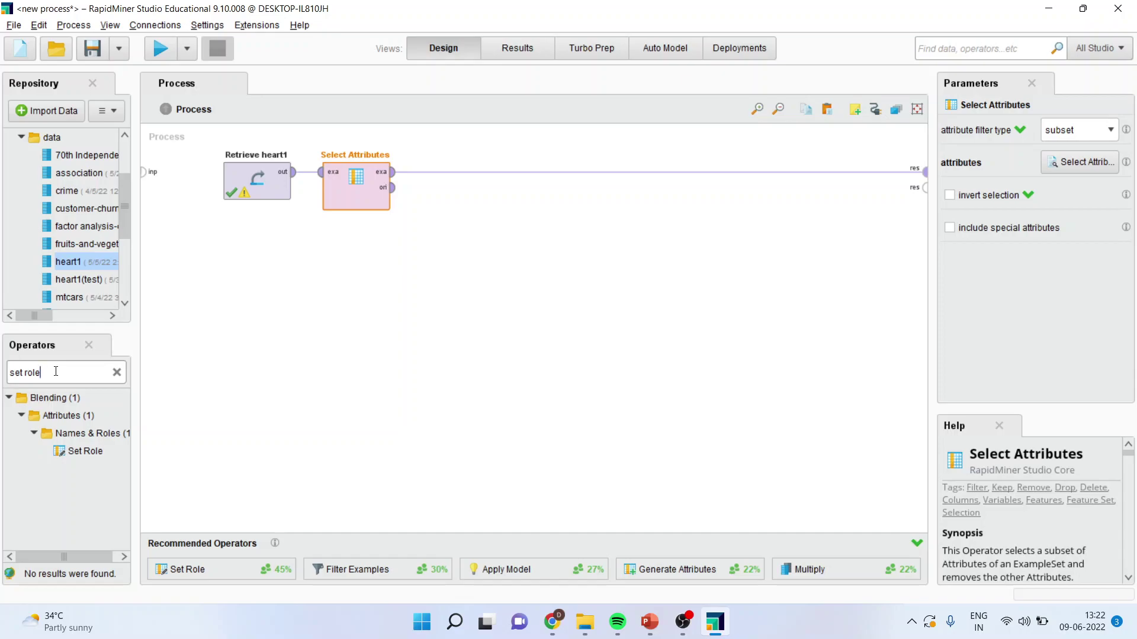
drag(84, 452, 400, 268)
drag(437, 183, 445, 174)
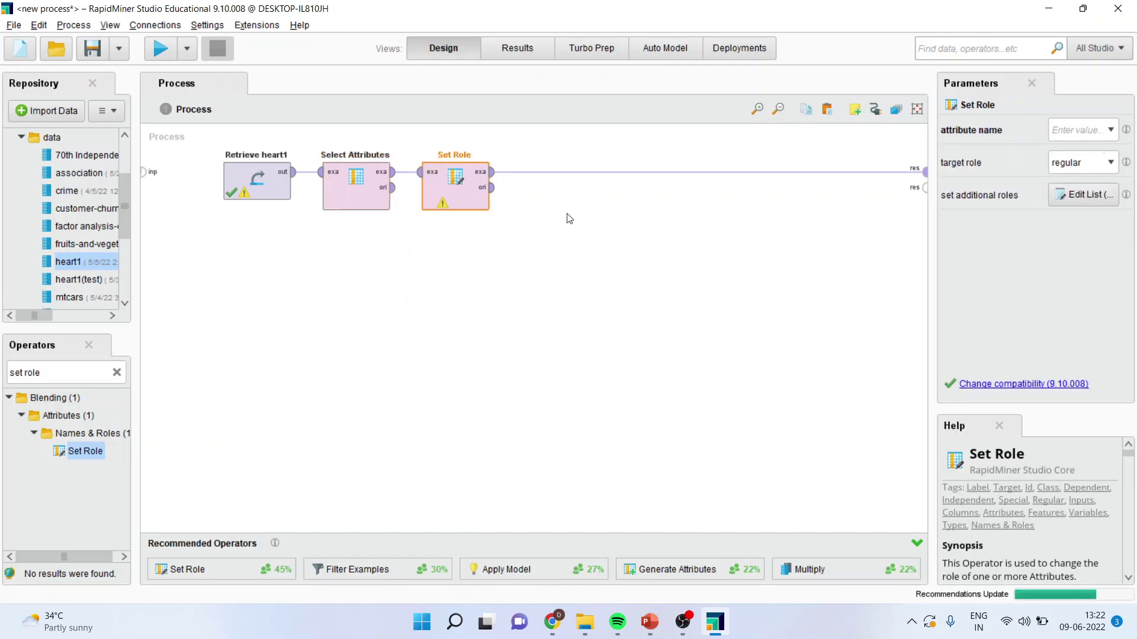
- Set attribute name to HeartDisease with target role label
click(1111, 132)
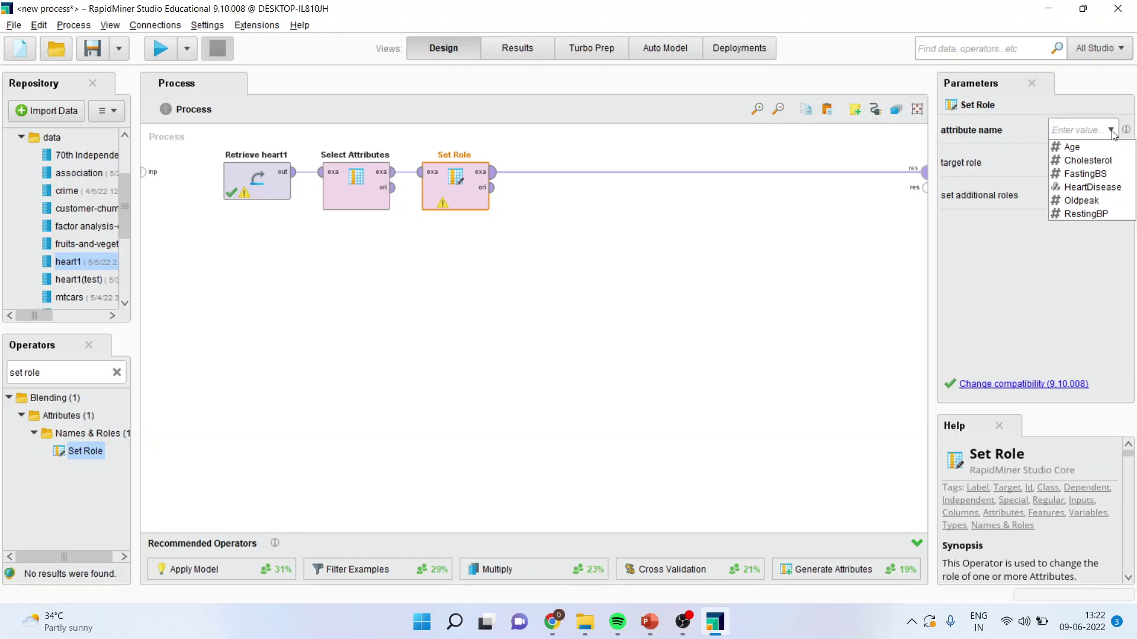
click(1111, 187)
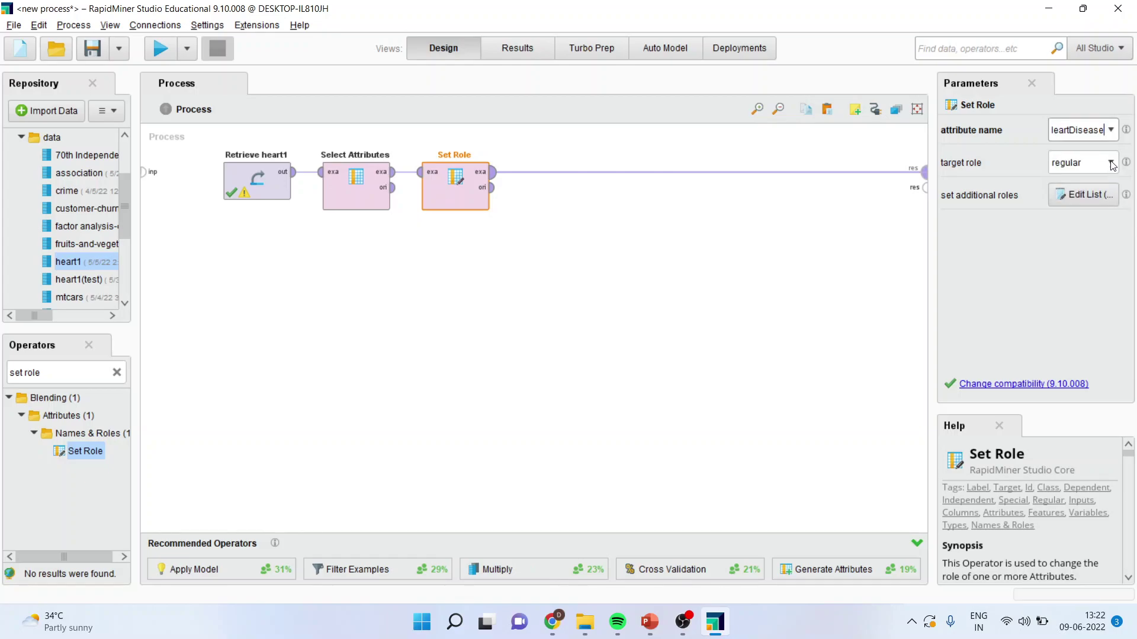
click(1111, 163)
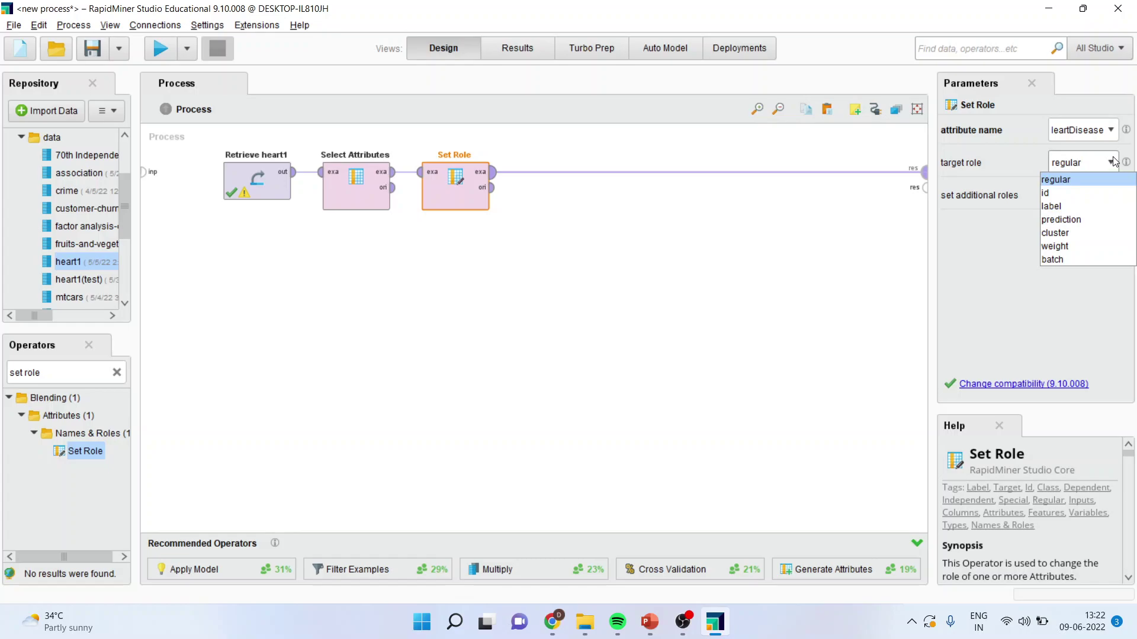
click(1071, 208)
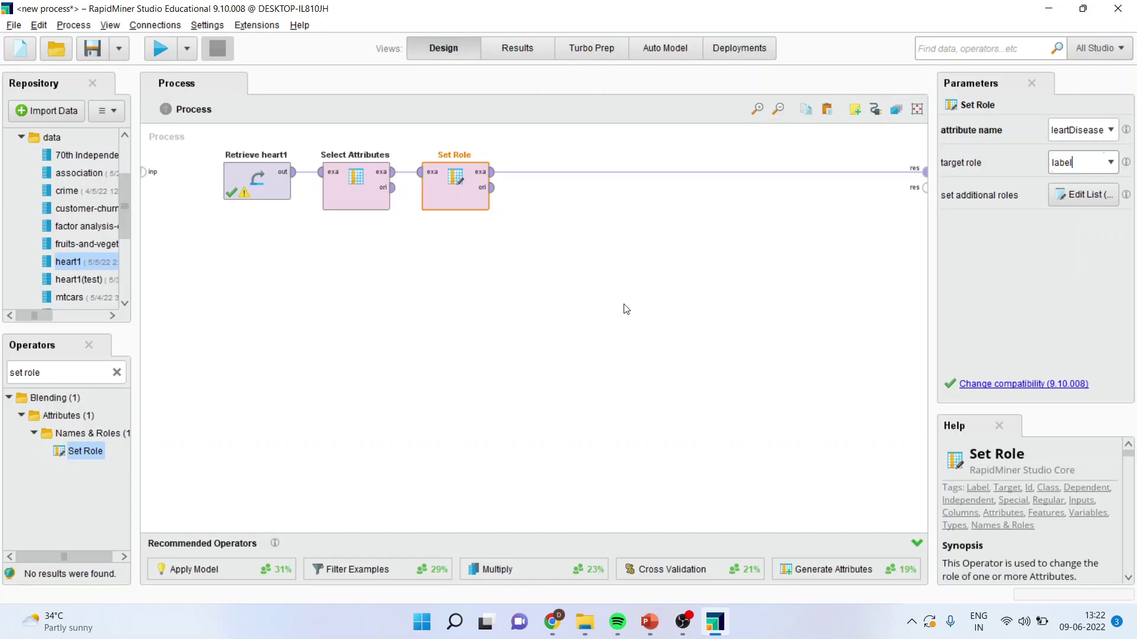
click(48, 370)
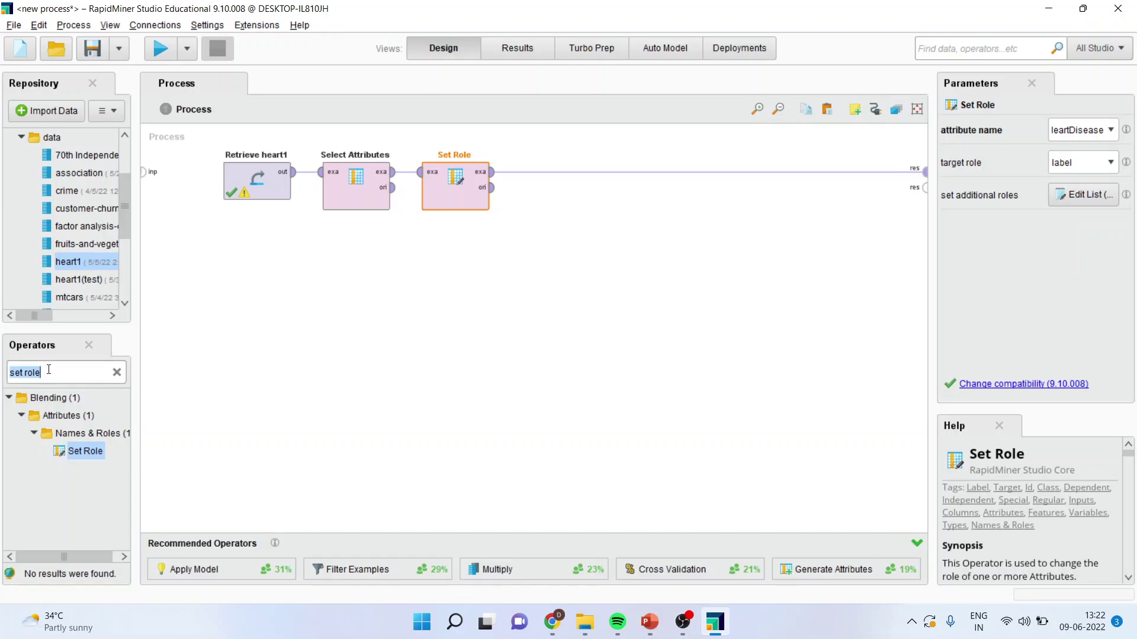
- Search 'neural', insert Neural Net after Set Role feeding res, and run the process
text(neural)
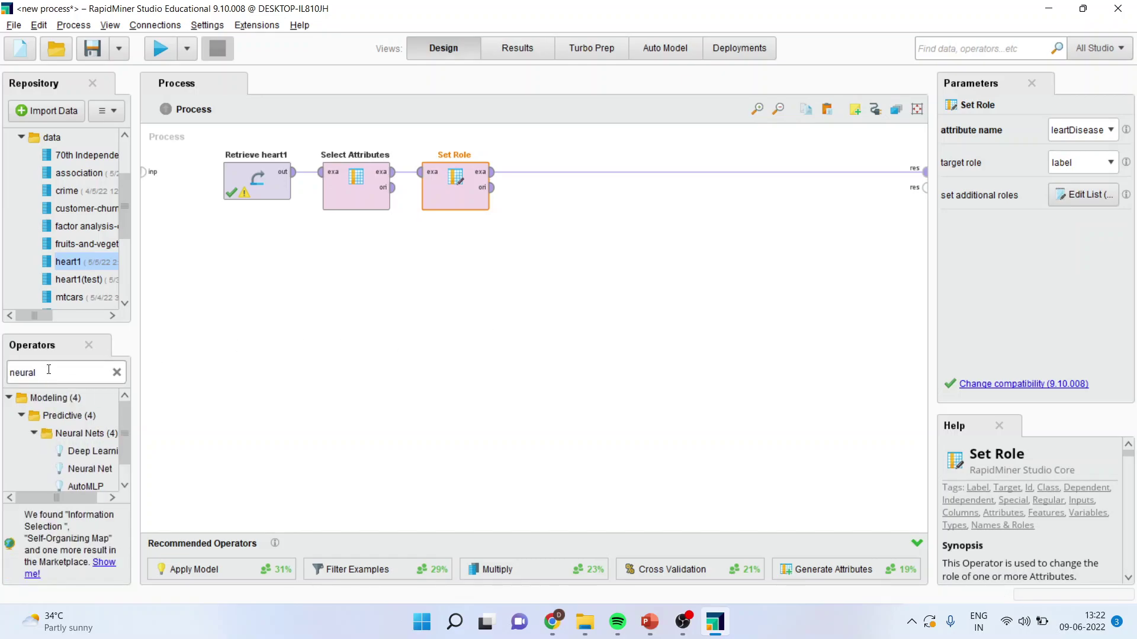
drag(85, 486, 369, 341)
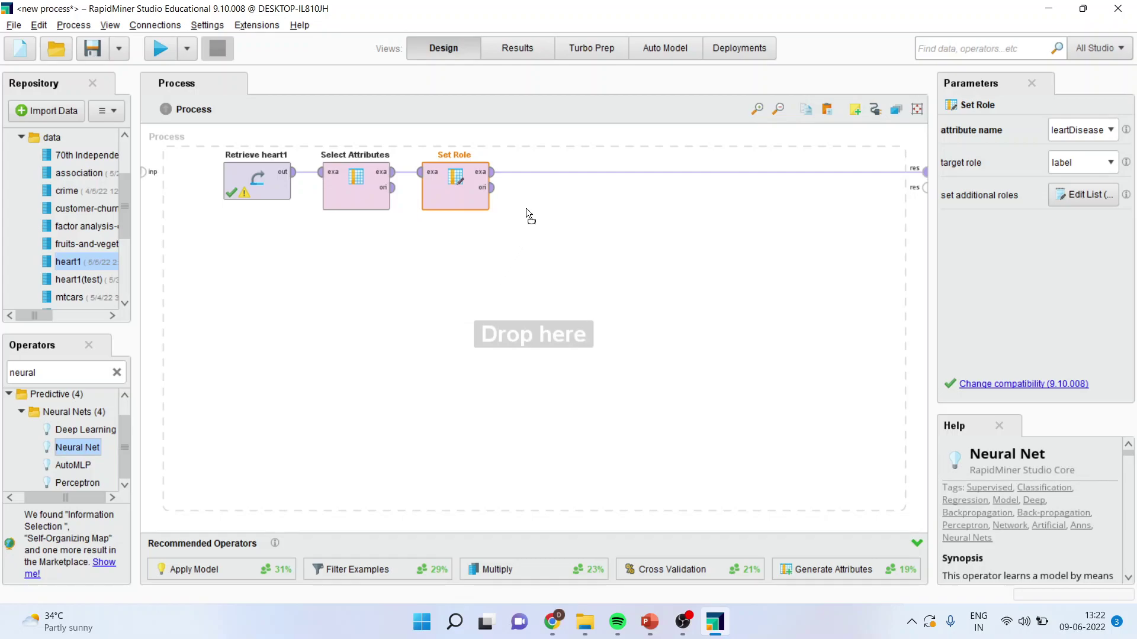
drag(525, 209, 546, 177)
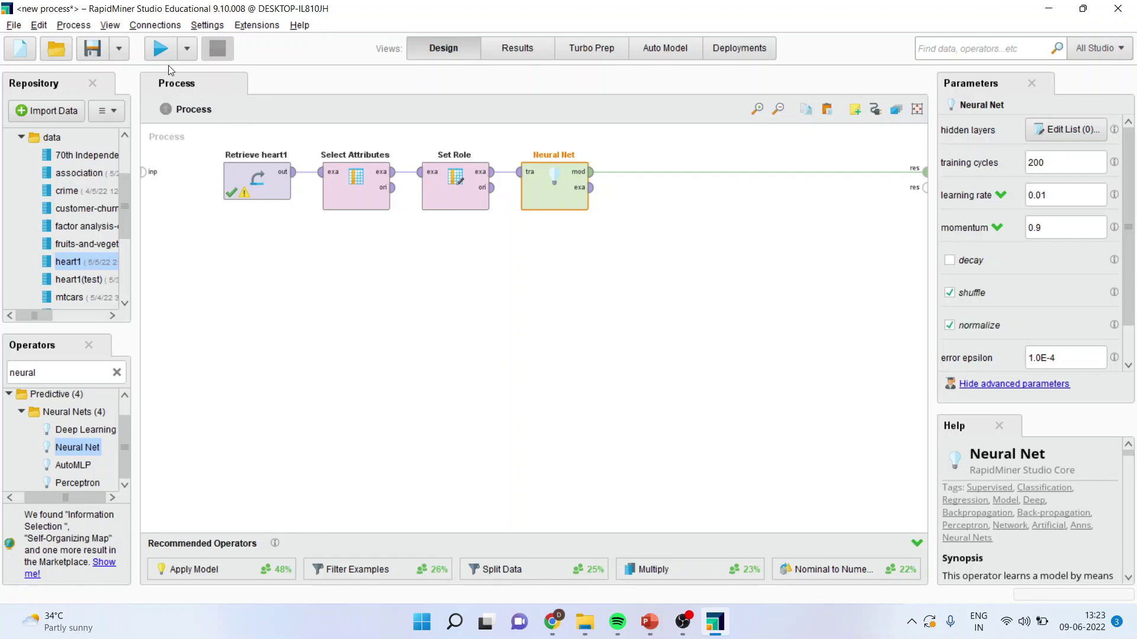
click(160, 50)
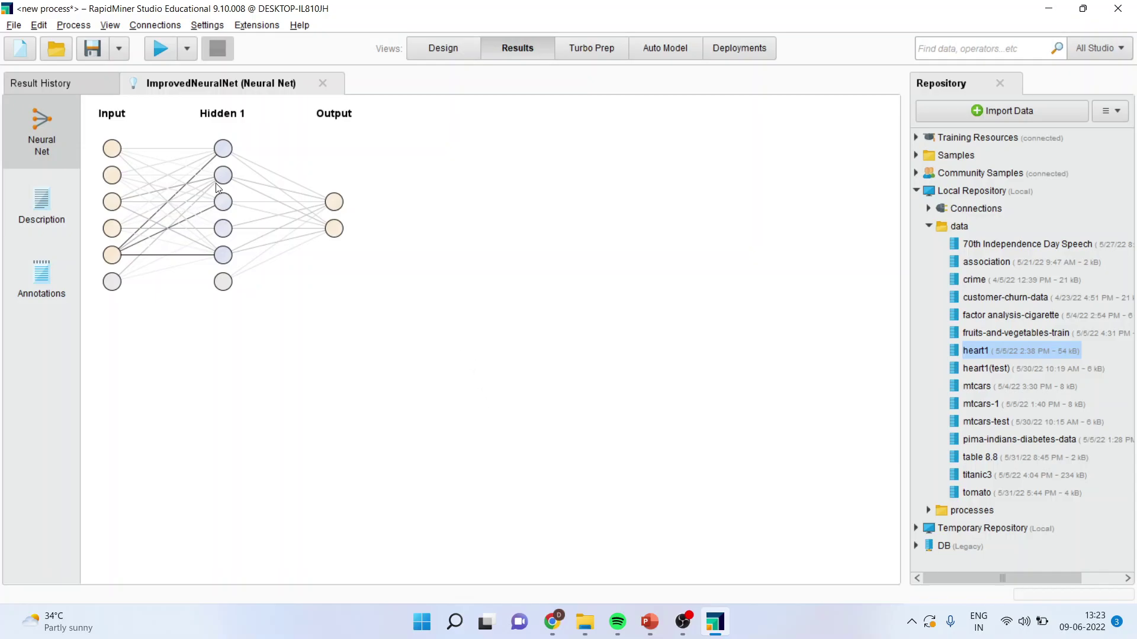
- Show the ImprovedNeuralNet Description with each sigmoid hidden node's weights
click(44, 203)
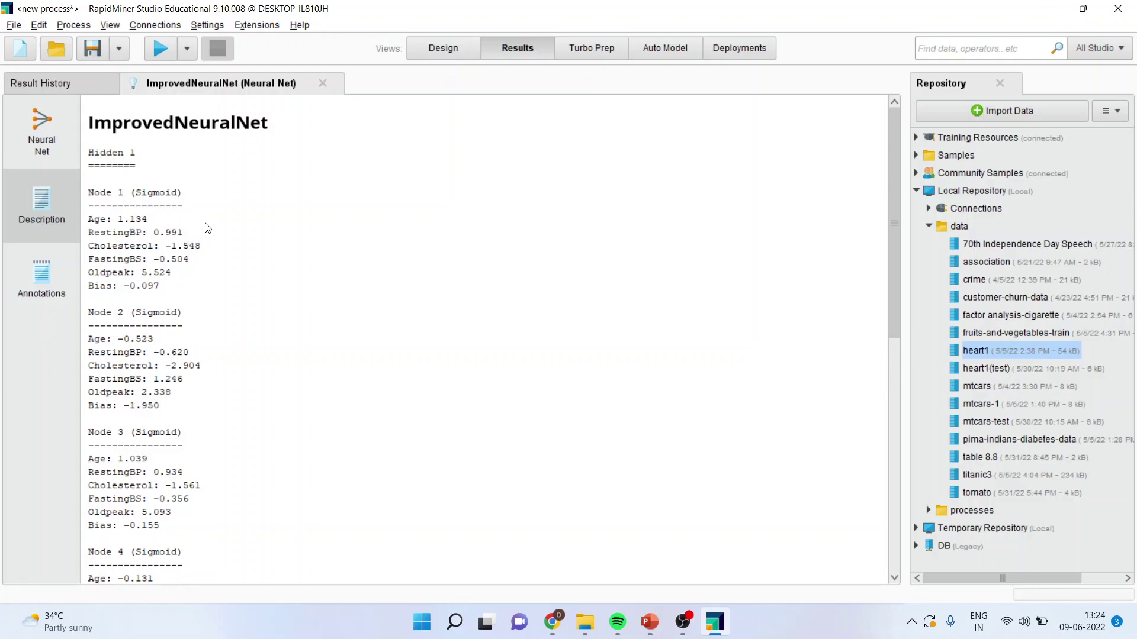
- View slide 100, Activation Function, in PowerPoint, then return to RapidMiner's network description
mouse_move(654, 623)
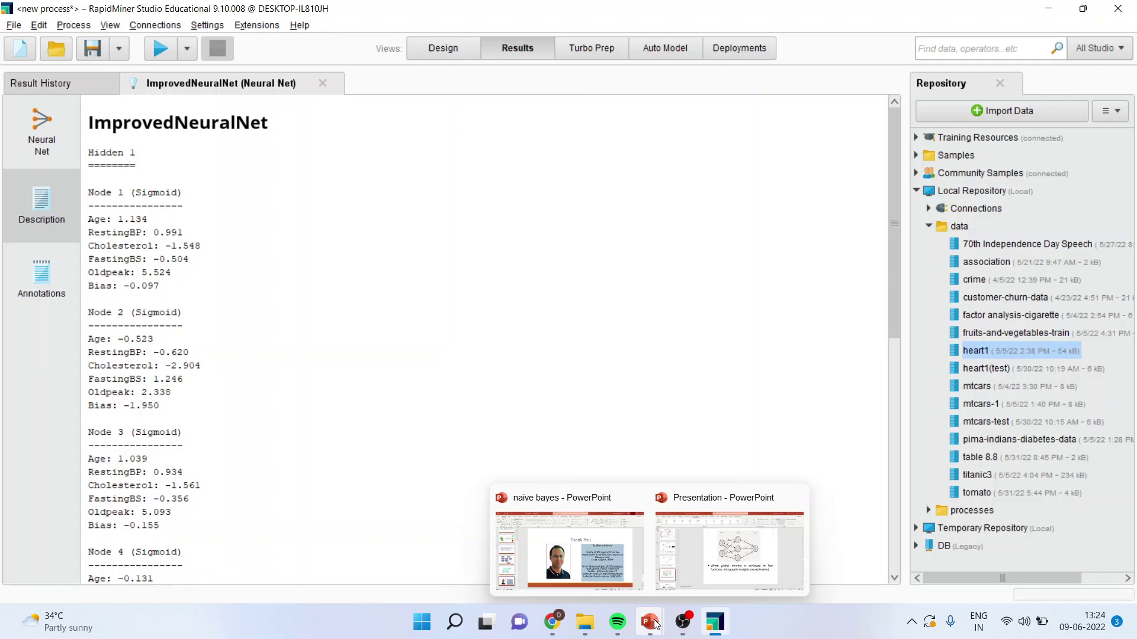
click(724, 567)
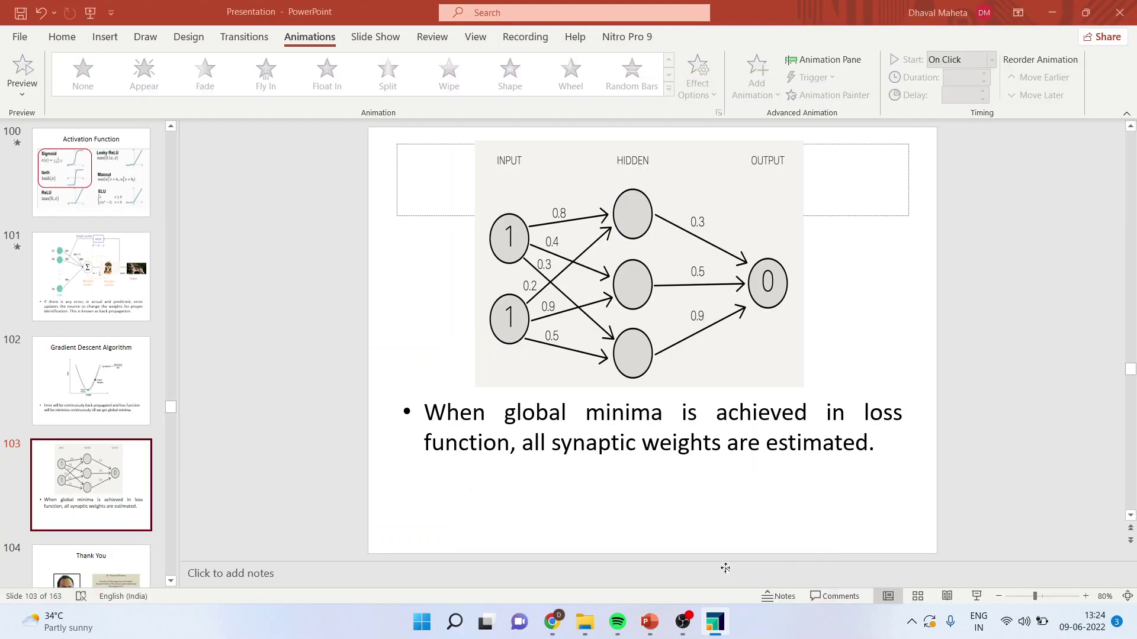
click(74, 197)
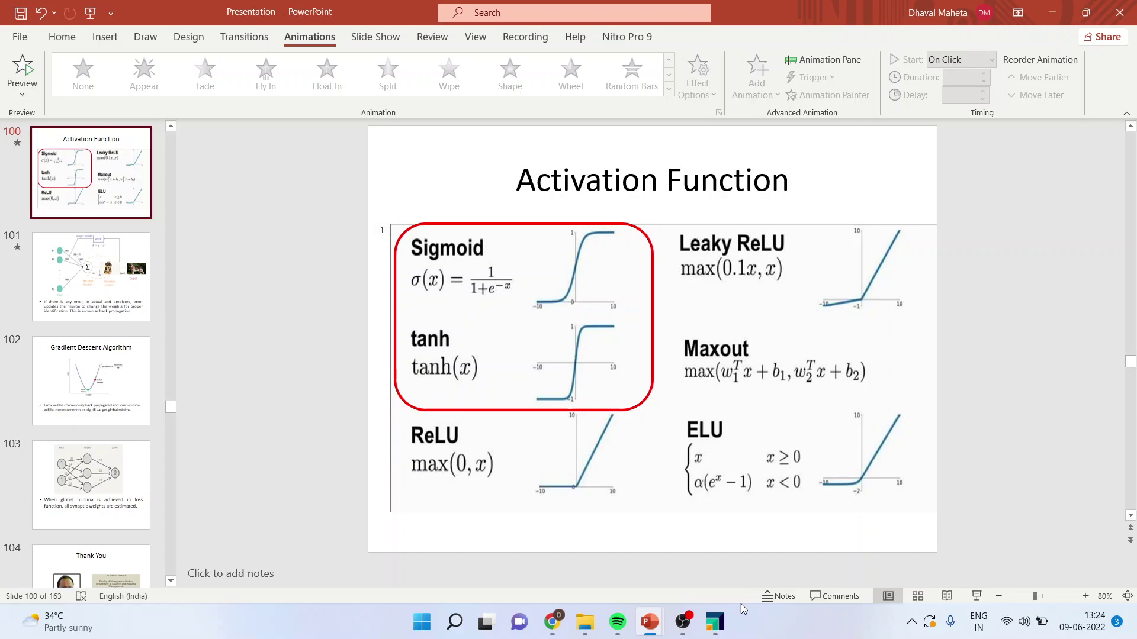
click(723, 631)
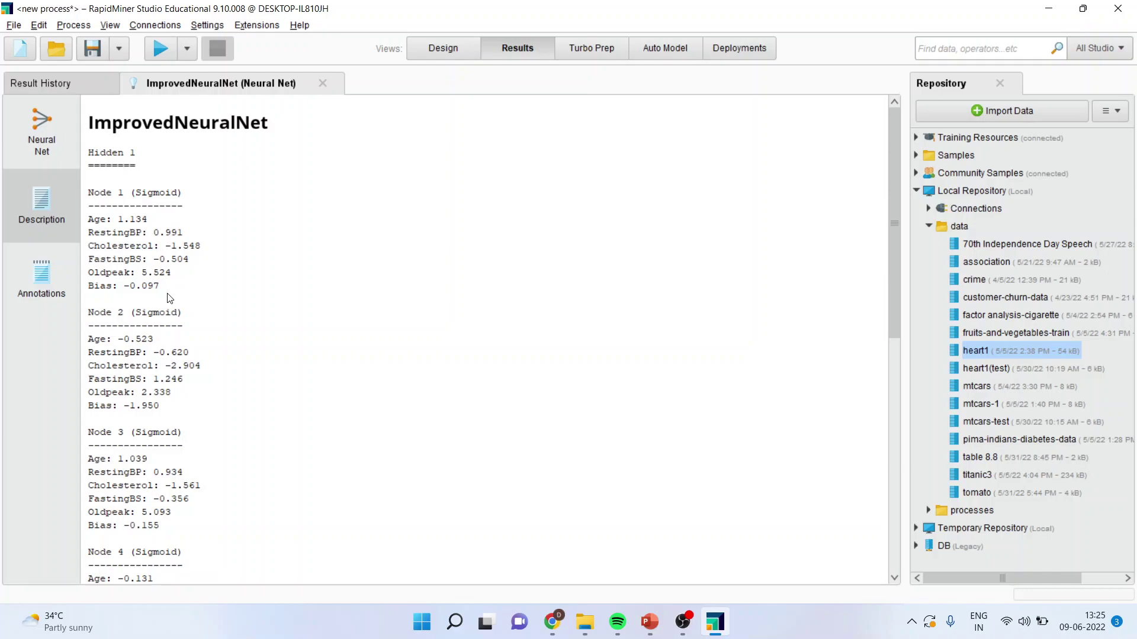
- Bring the 'naive bayes' presentation to the front at its Thank You slide
click(651, 625)
click(610, 572)
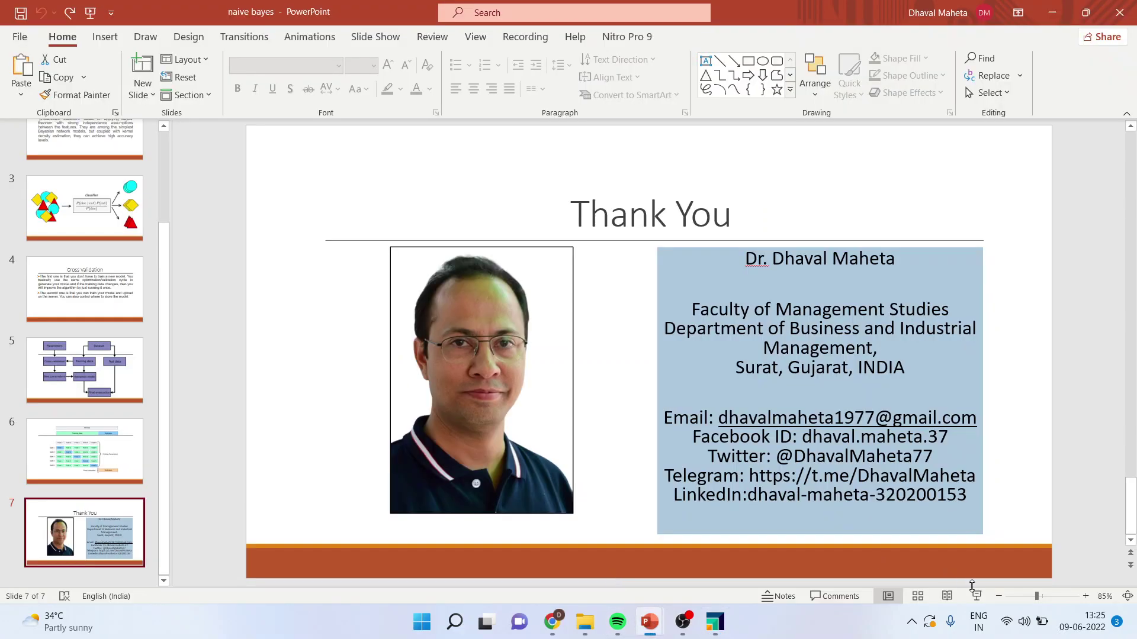